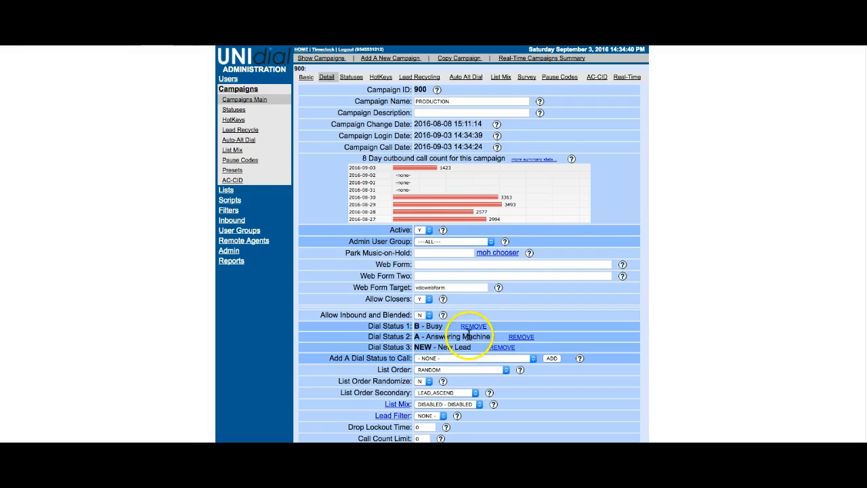
- Set the PRODUCTION campaign's Minimum Hopper Level to 500
scroll(471, 336, down, 3)
scroll(476, 341, down, 2)
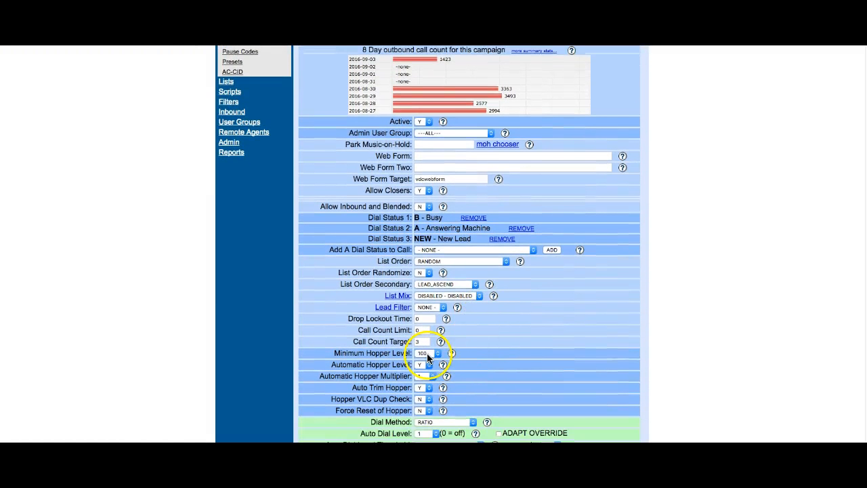
click(428, 354)
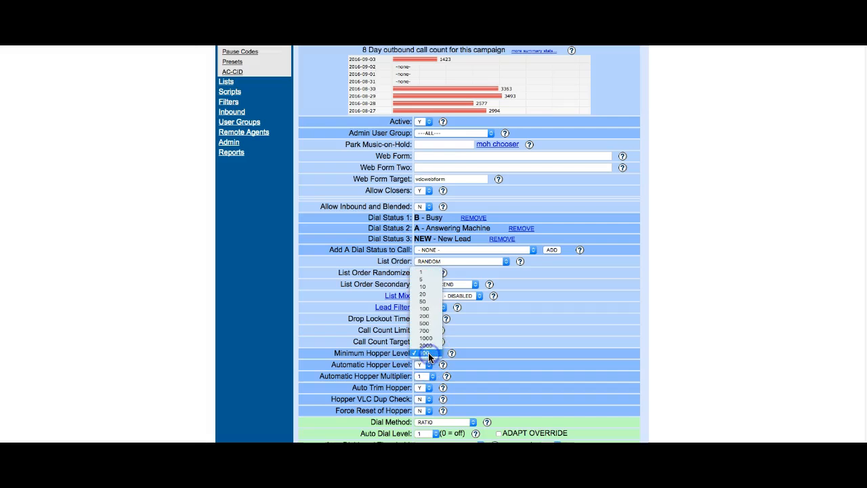
click(430, 323)
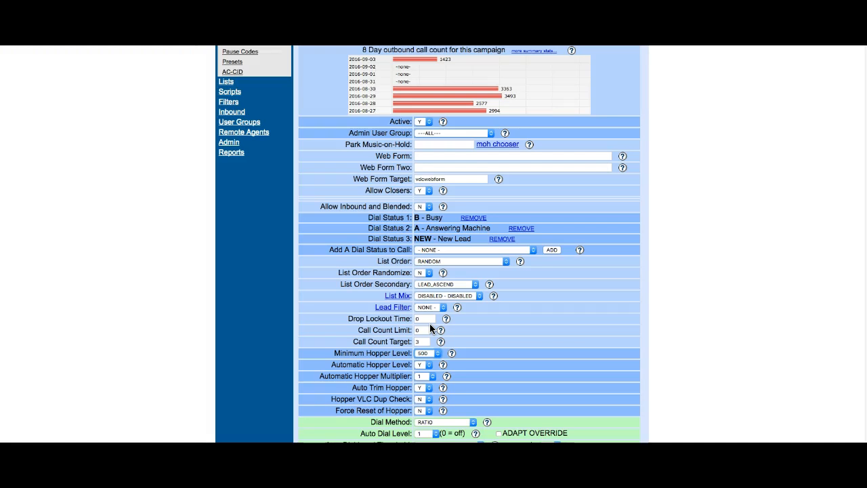
- Set the campaign's Auto Dial Level to 4
scroll(449, 366, down, 3)
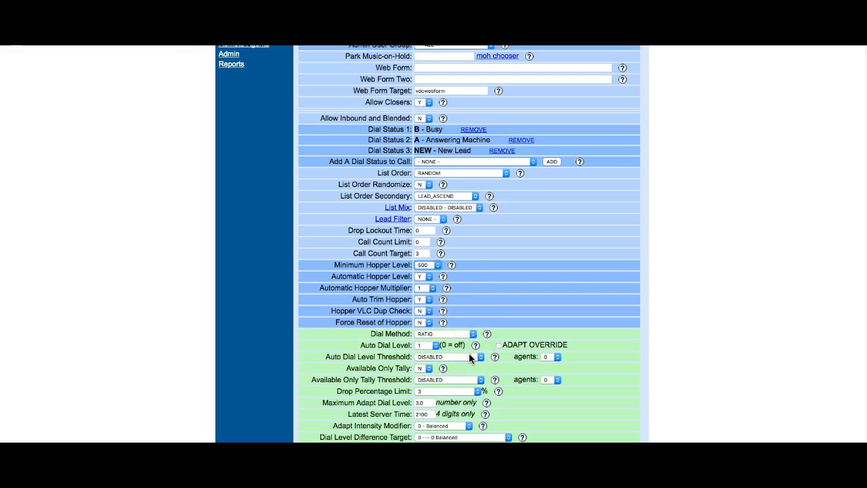
click(436, 346)
scroll(431, 399, down, 3)
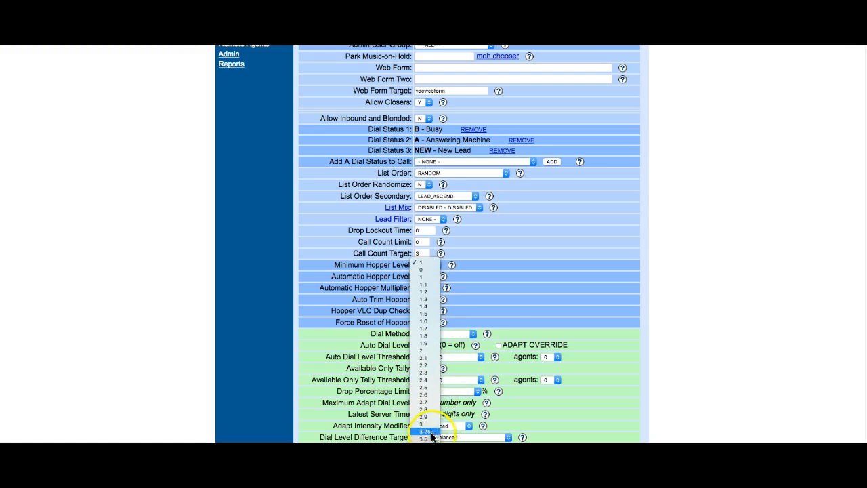
click(449, 408)
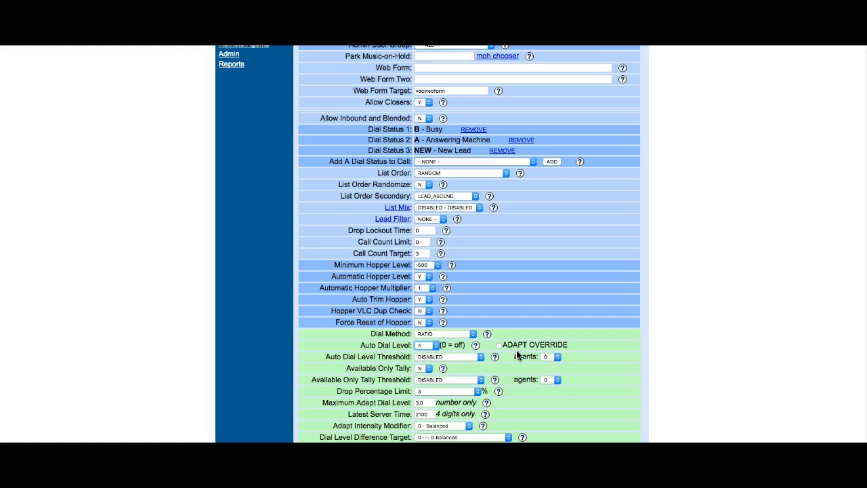
- Switch the campaign's Dial Method to MANUAL and return it to RATIO
scroll(515, 349, down, 2)
scroll(513, 331, down, 5)
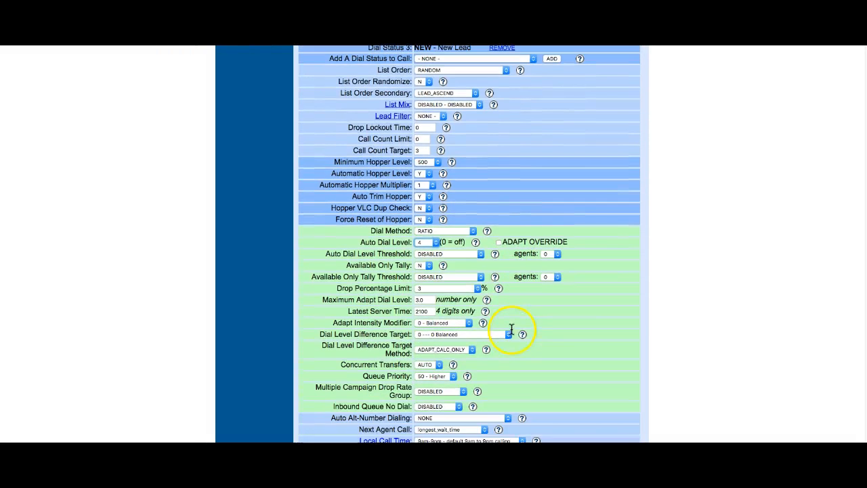
click(464, 231)
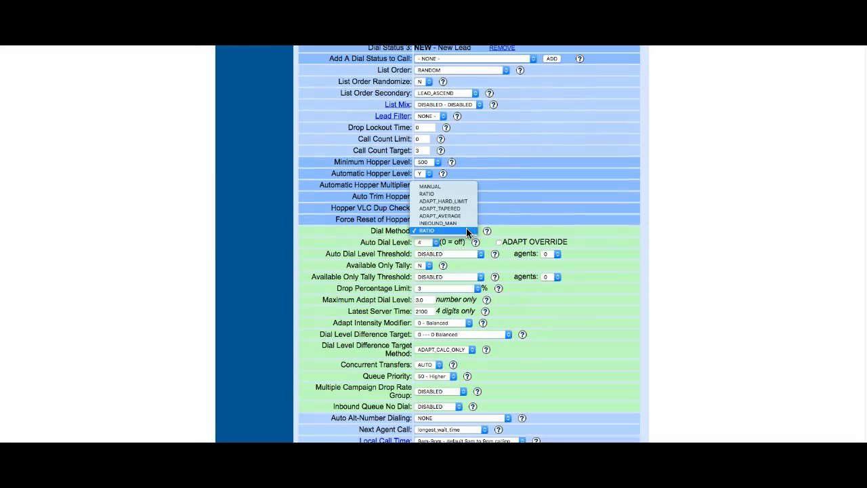
click(455, 188)
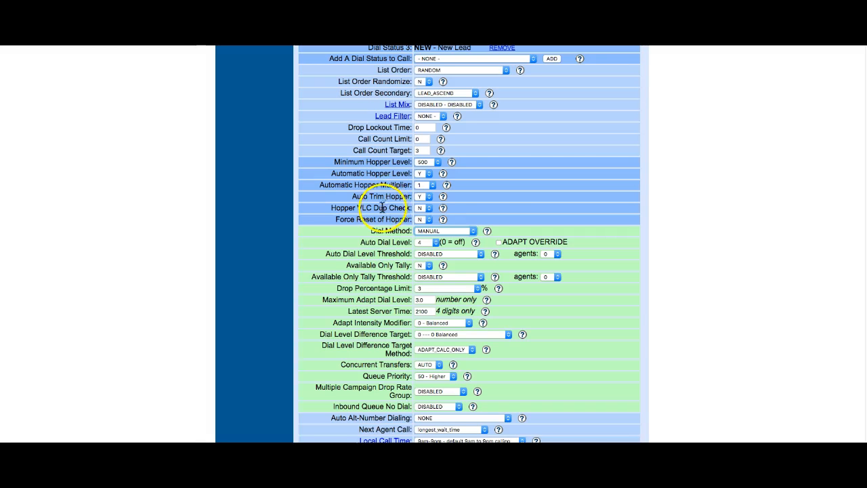
click(474, 232)
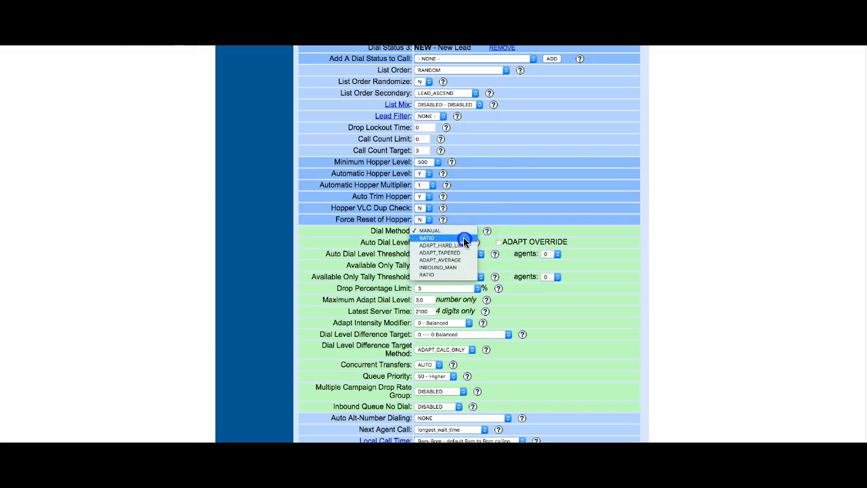
click(463, 238)
- Review the available Next Agent Call routing options, keeping longest_wait_time selected
scroll(530, 300, down, 3)
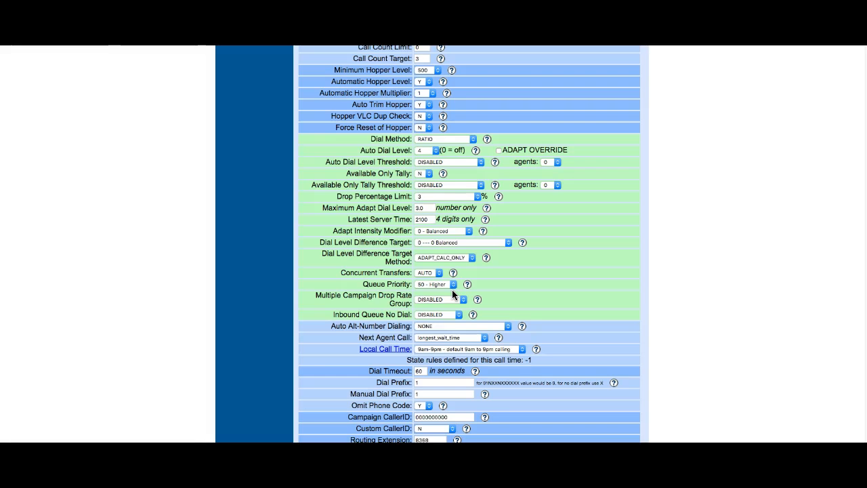
scroll(508, 291, down, 1)
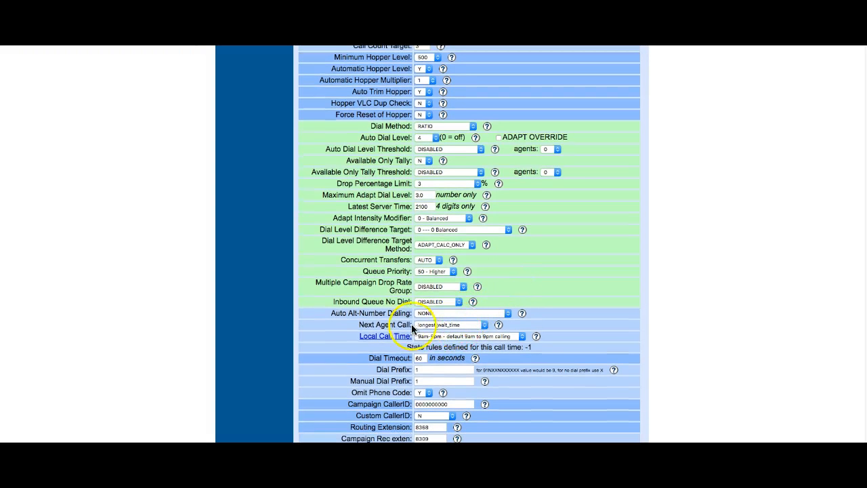
click(460, 327)
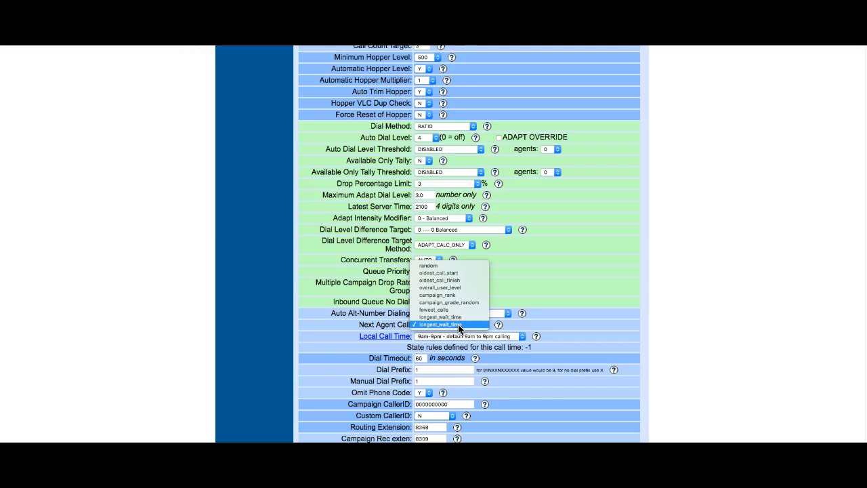
click(459, 328)
click(462, 327)
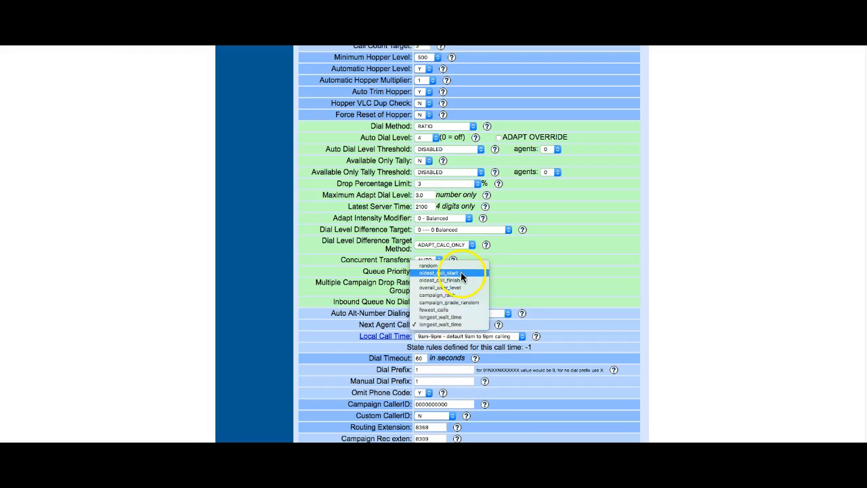
click(573, 325)
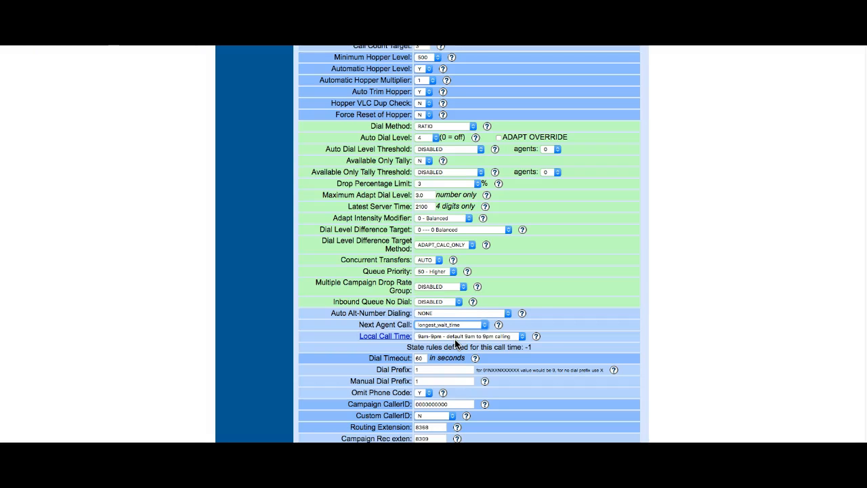
- Set the campaign's Dial Timeout to 28 seconds
scroll(434, 380, down, 2)
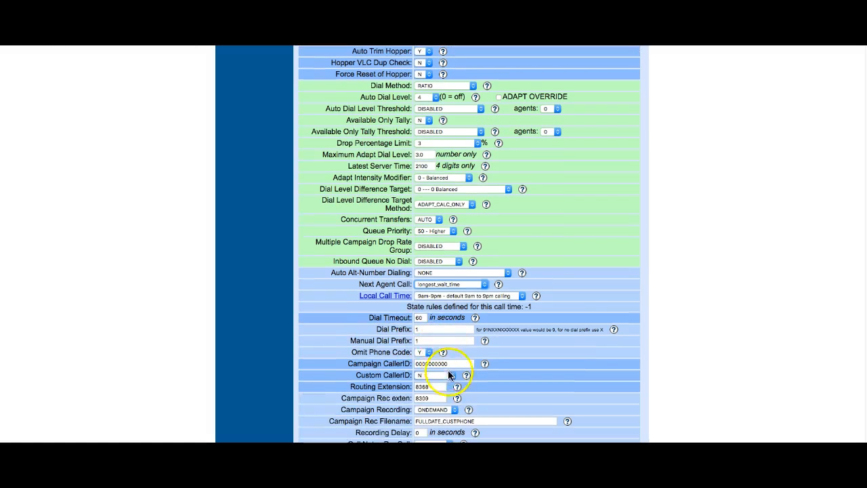
double_click(419, 317)
text(28)
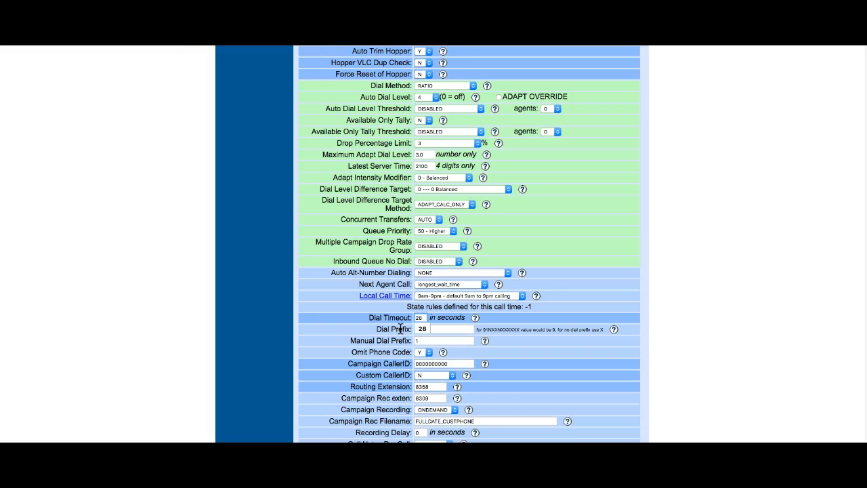
click(423, 329)
click(423, 330)
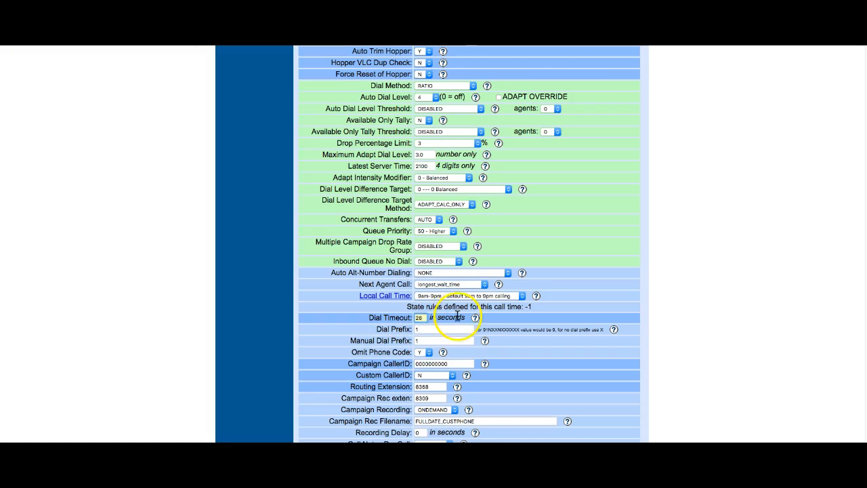
- Enter the outbound phone number as the Campaign CallerID and set Custom CallerID to AREACODE
scroll(459, 326, down, 1)
click(457, 360)
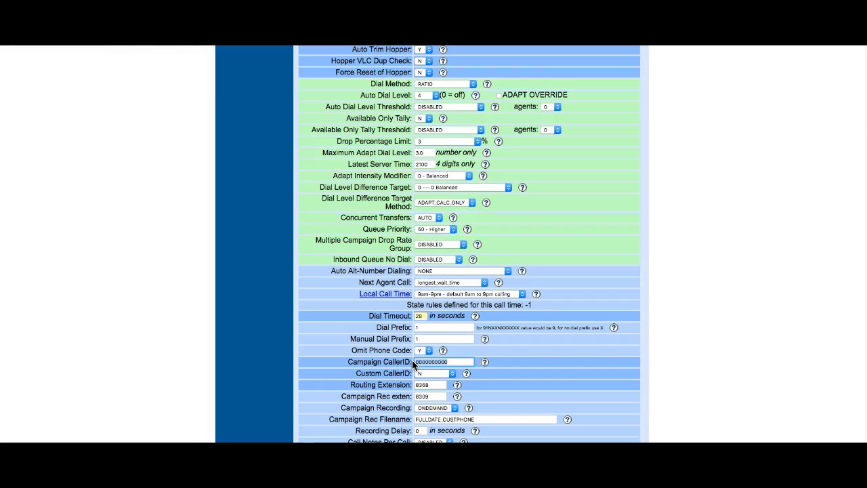
text(9545552535)
click(467, 364)
click(453, 377)
click(453, 376)
click(448, 374)
click(442, 366)
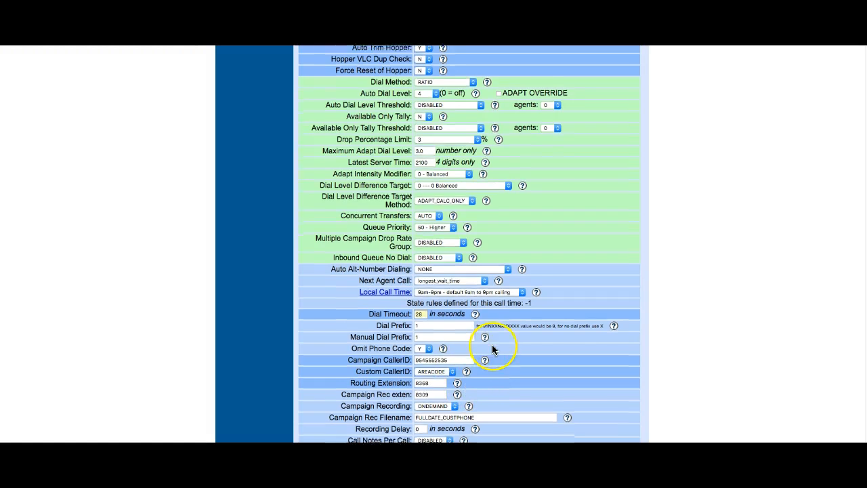
- Set Campaign Recording to ALLFORCE
scroll(492, 346, down, 1)
click(438, 350)
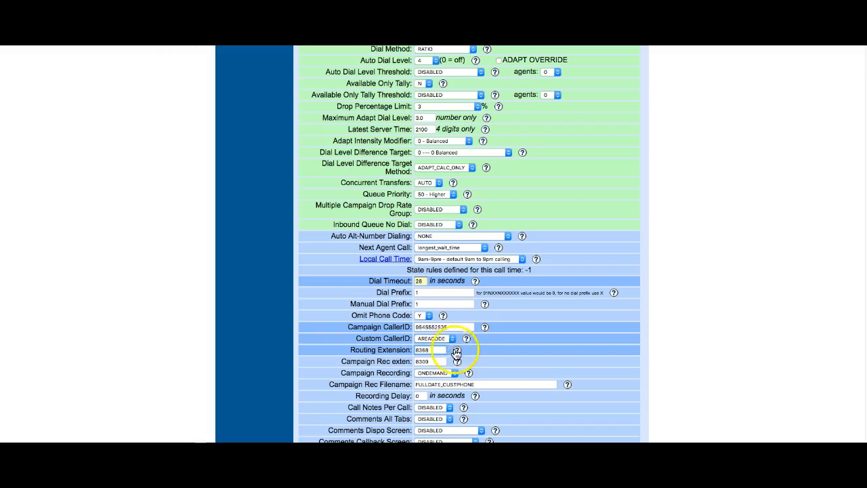
scroll(454, 342, down, 3)
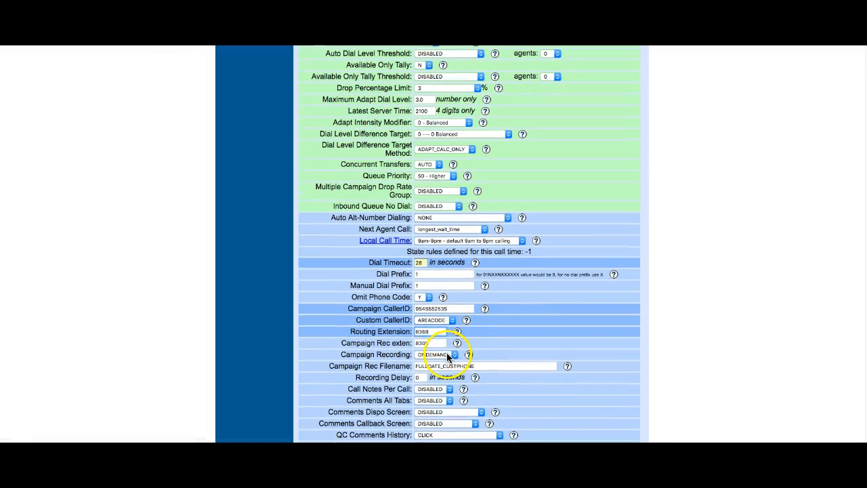
click(446, 353)
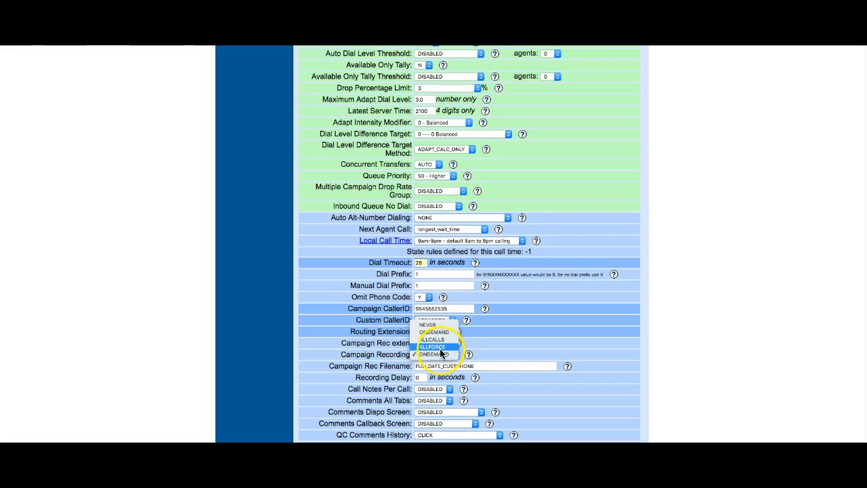
click(441, 348)
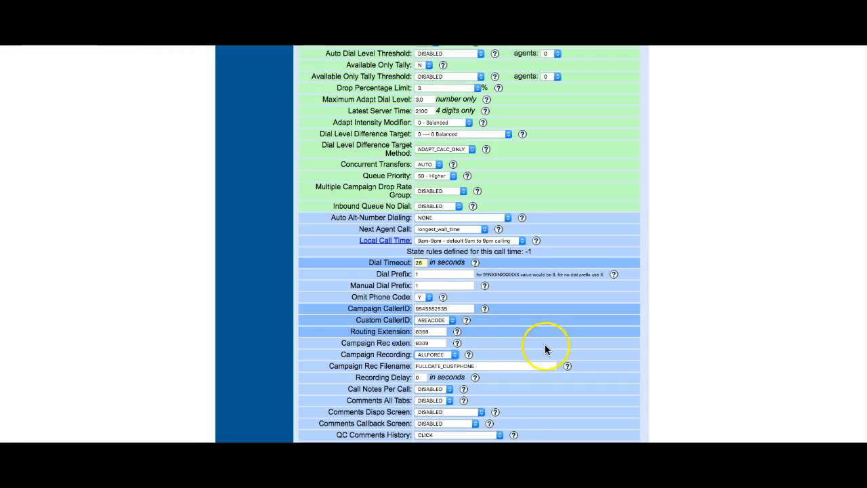
- Set both Enable Transfer Presets and Hide Transfer Number to Dial to ENABLED
scroll(534, 342, down, 1)
scroll(510, 343, down, 1)
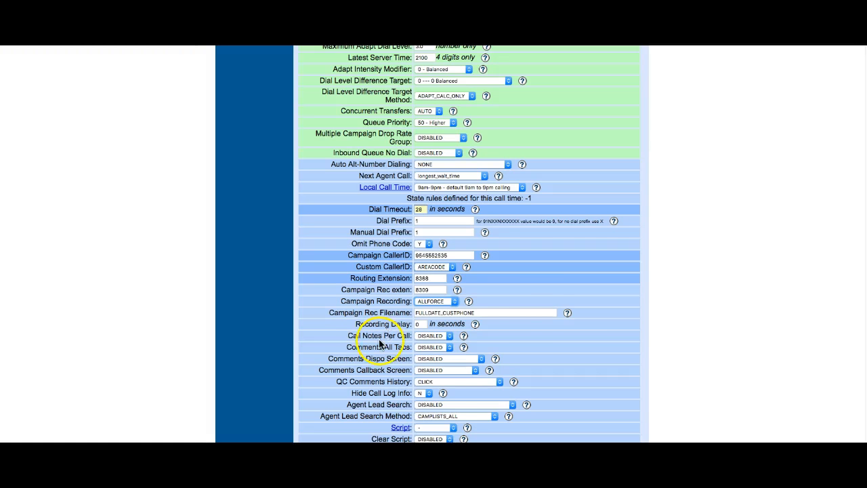
scroll(504, 331, down, 1)
scroll(504, 331, down, 5)
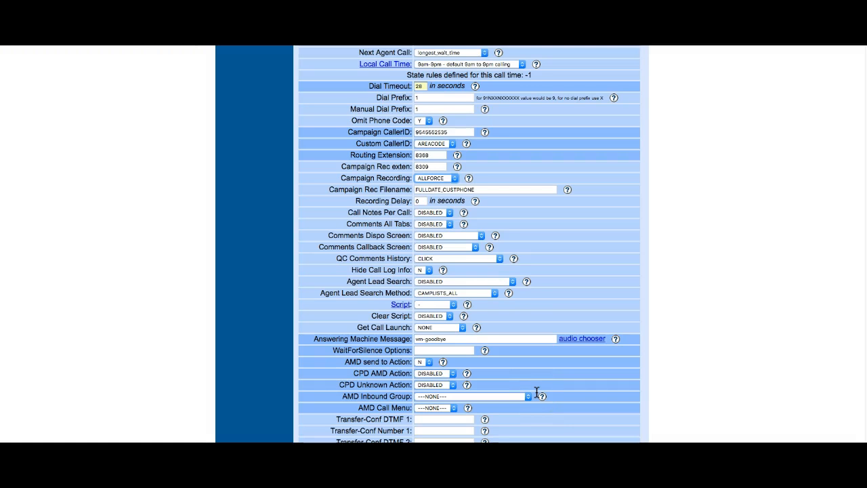
scroll(504, 372, down, 3)
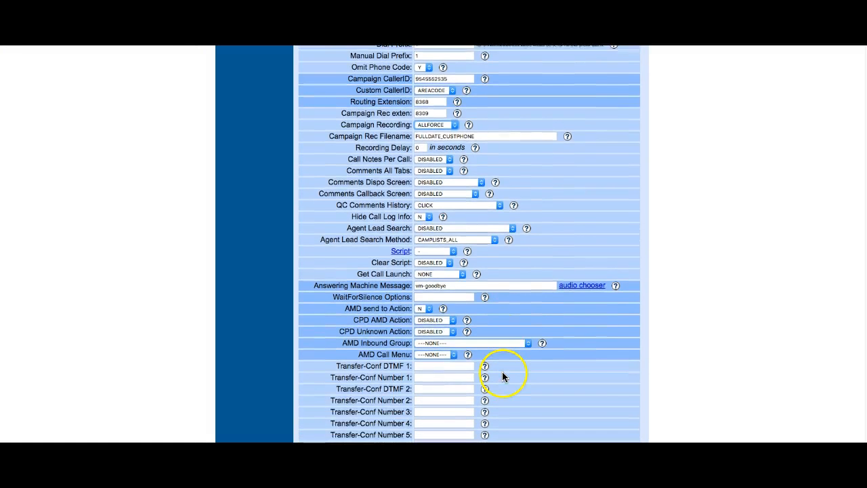
scroll(504, 378, down, 5)
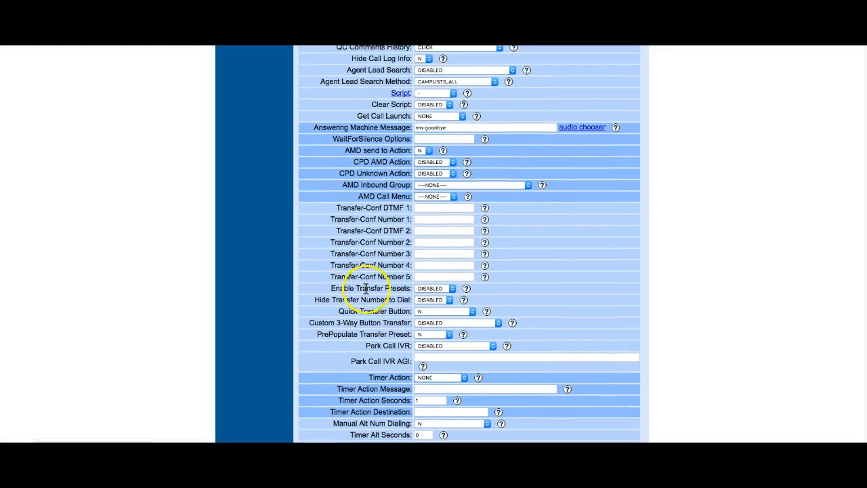
click(424, 242)
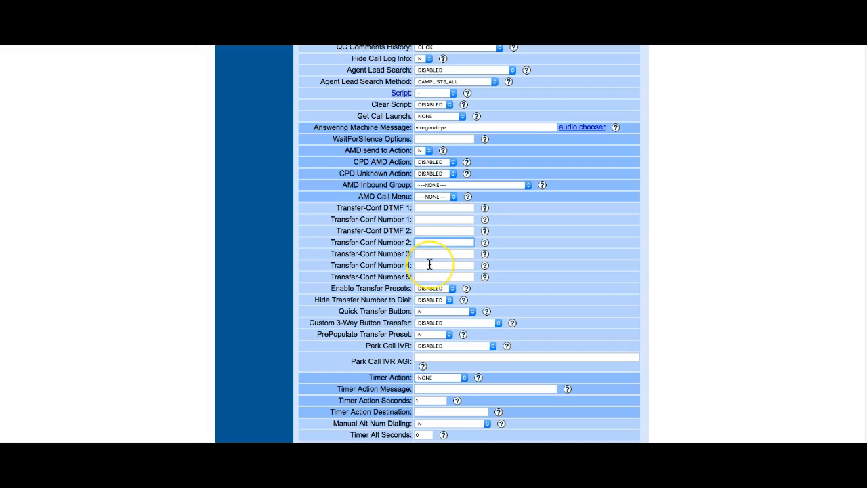
click(426, 288)
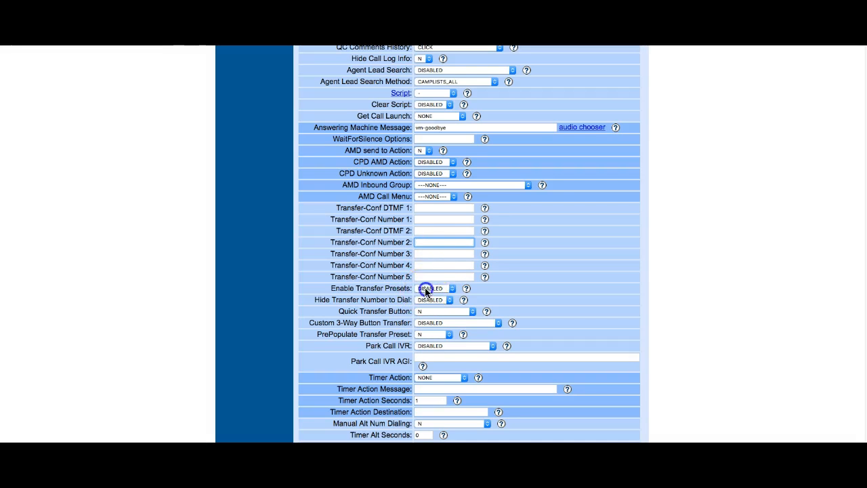
click(431, 273)
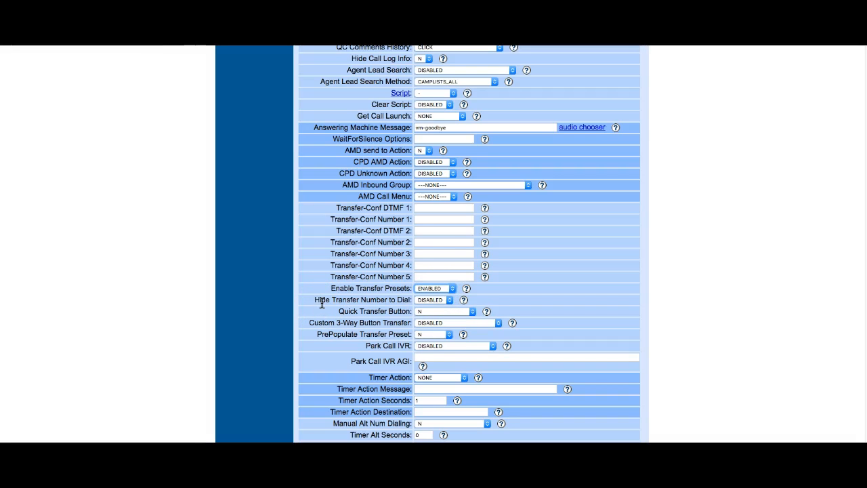
click(431, 292)
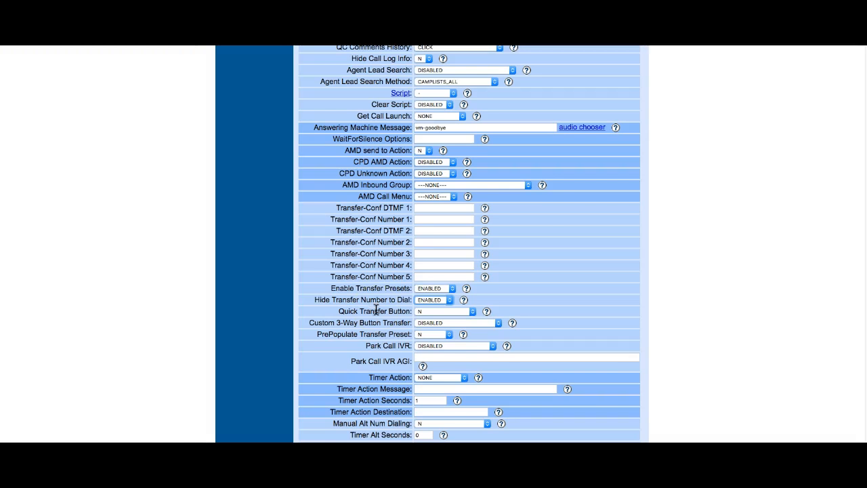
- Turn on Scheduled Callbacks for the campaign by setting the option to Y
scroll(376, 309, down, 2)
scroll(378, 313, down, 7)
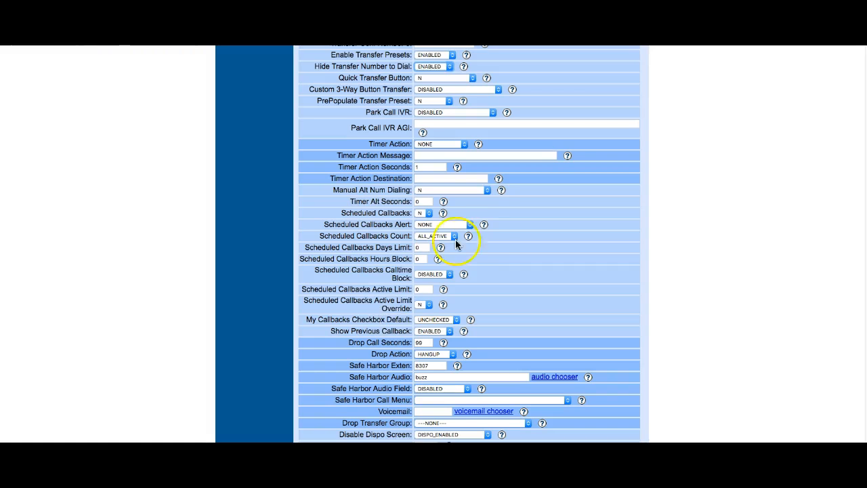
click(425, 213)
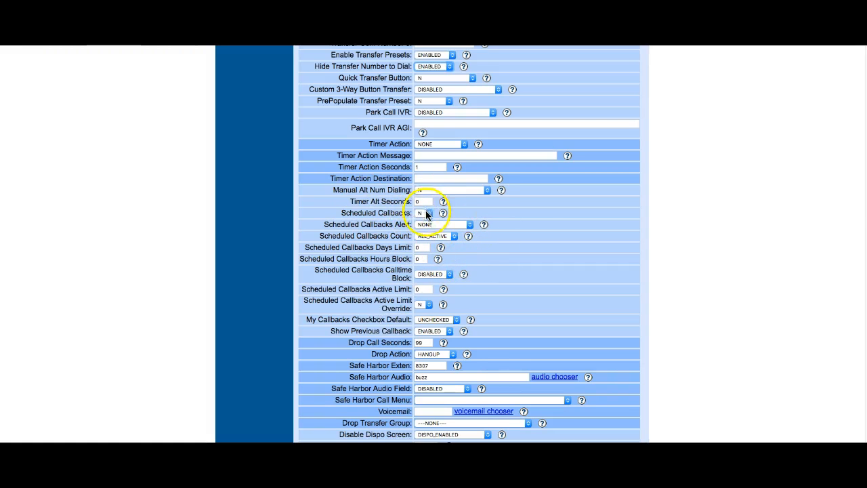
click(422, 200)
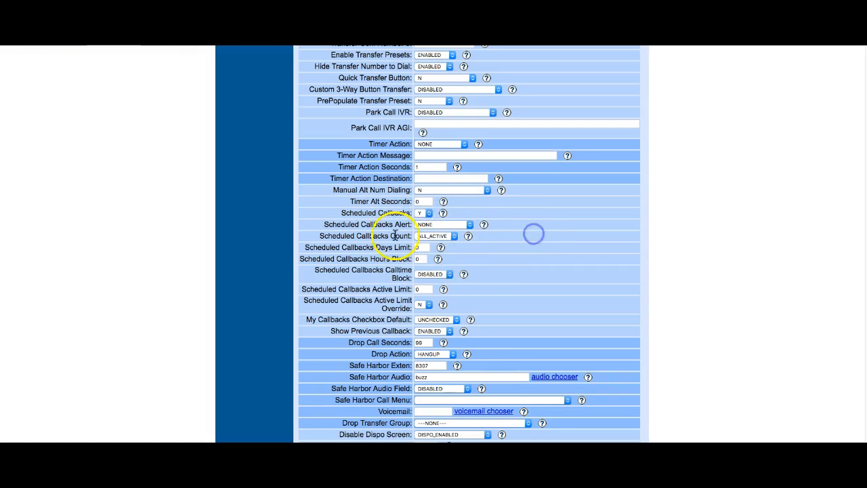
- Set Scheduled Callbacks Alert to BLINK_RED
click(437, 225)
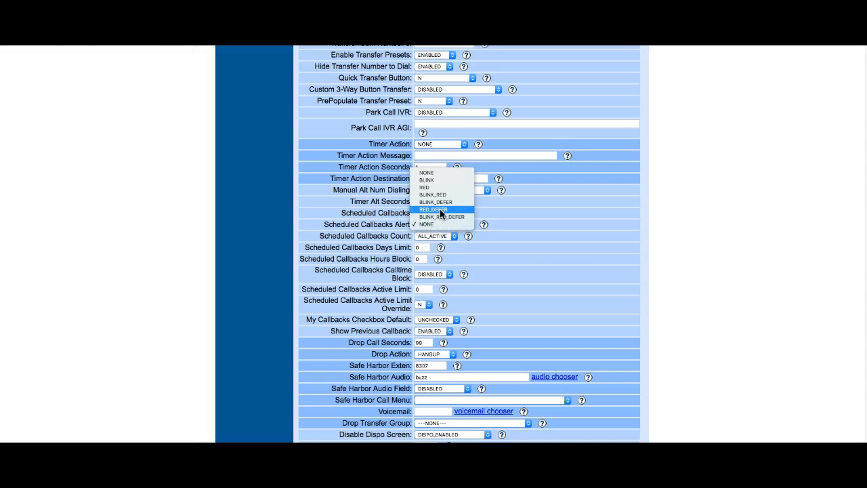
click(433, 194)
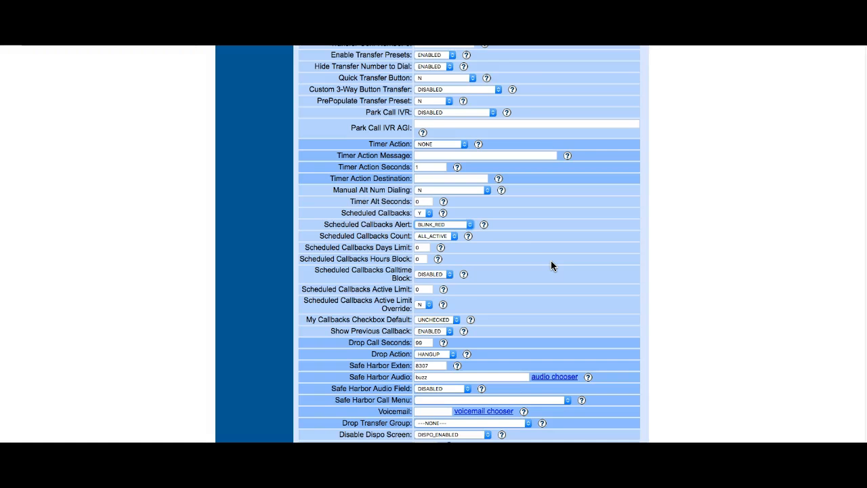
- Examine the campaign's Drop Call Seconds setting and the available Drop Action options without changing them
scroll(493, 281, down, 3)
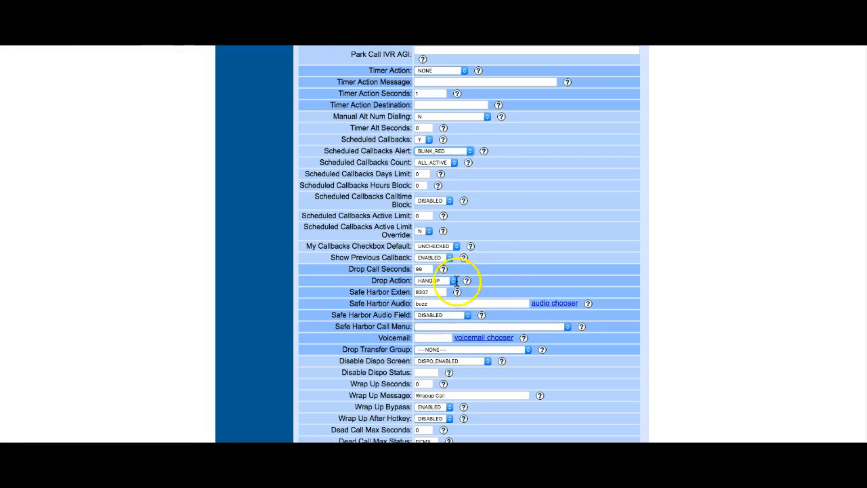
drag(416, 270, 427, 270)
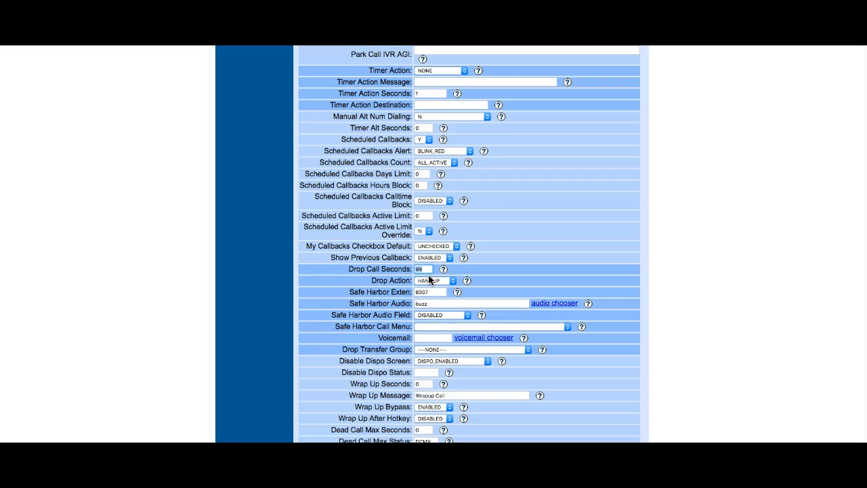
click(448, 282)
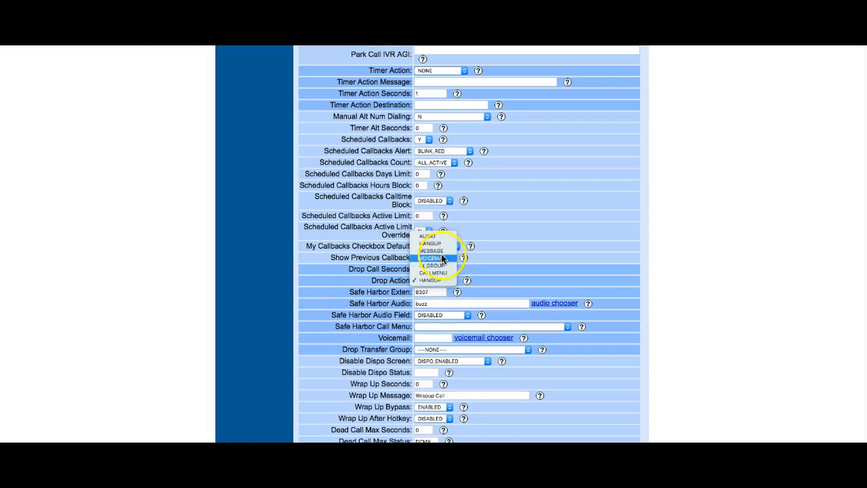
click(480, 273)
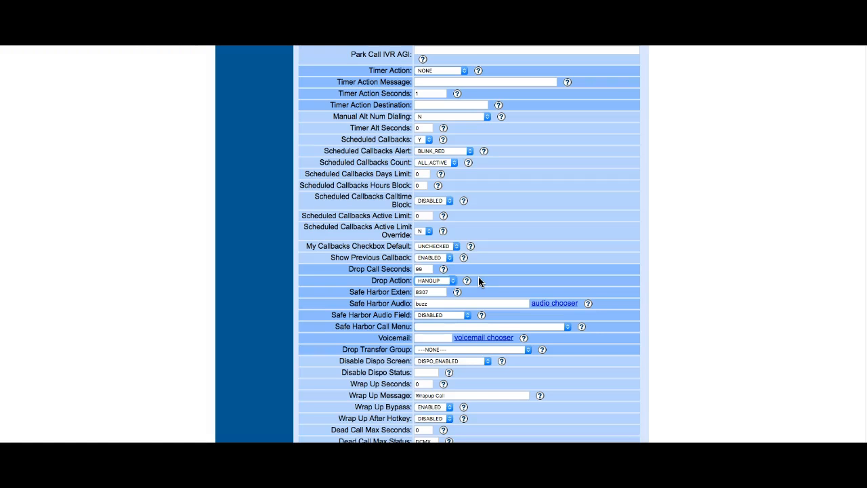
click(188, 387)
- Review the campaign's wrap-up, dead call, disposition, DNC list, agent display and manual dial settings
scroll(481, 319, down, 3)
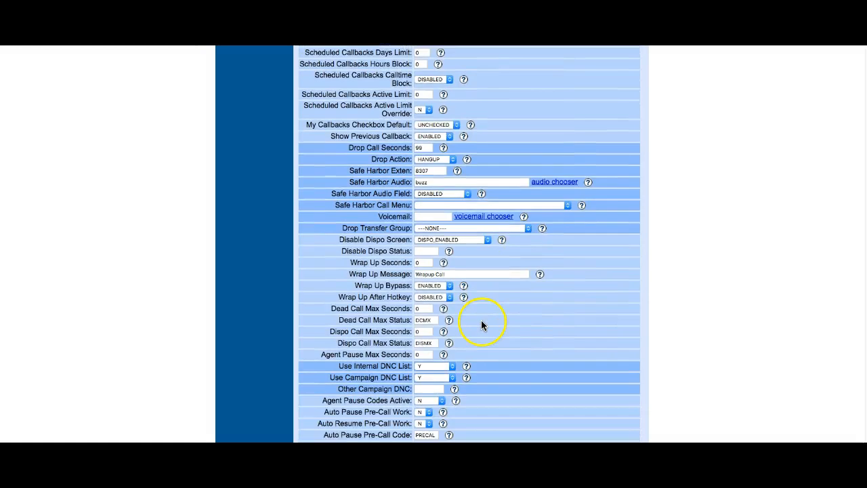
scroll(482, 324, down, 1)
click(358, 343)
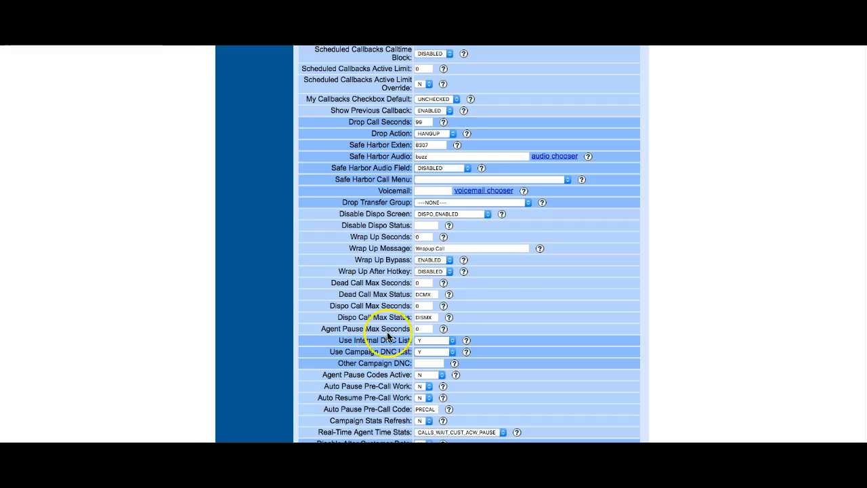
scroll(500, 305, down, 2)
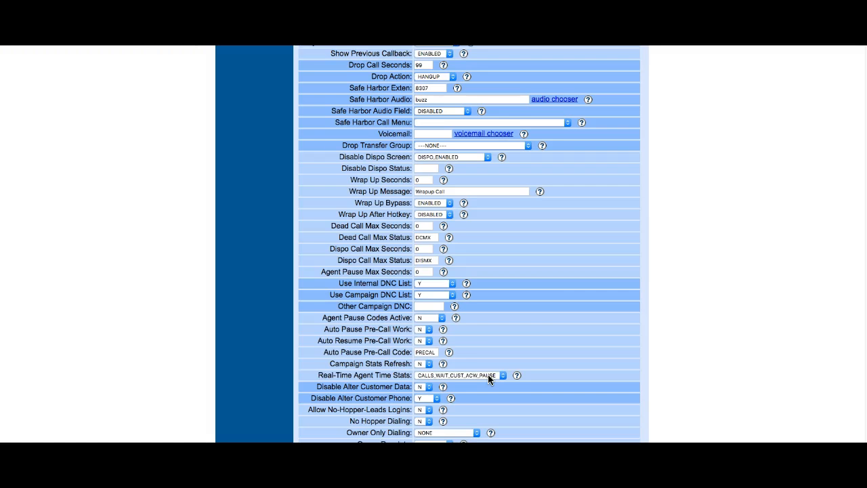
scroll(541, 349, down, 1)
scroll(541, 353, down, 5)
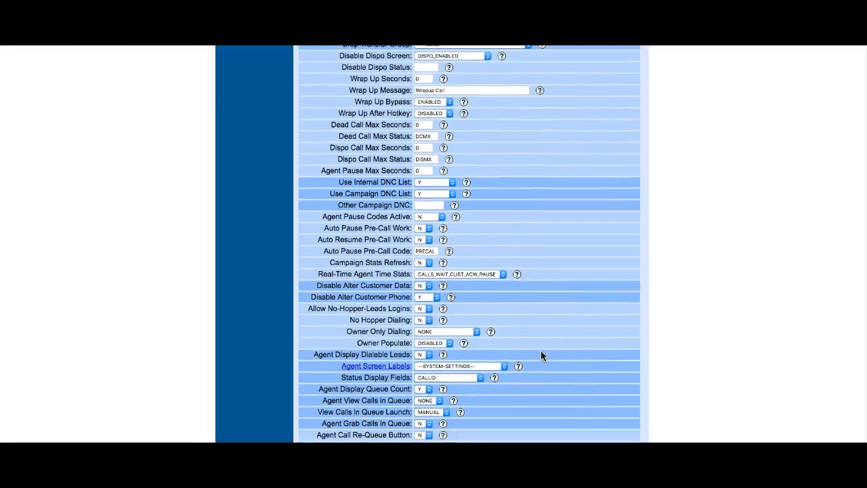
scroll(540, 355, down, 4)
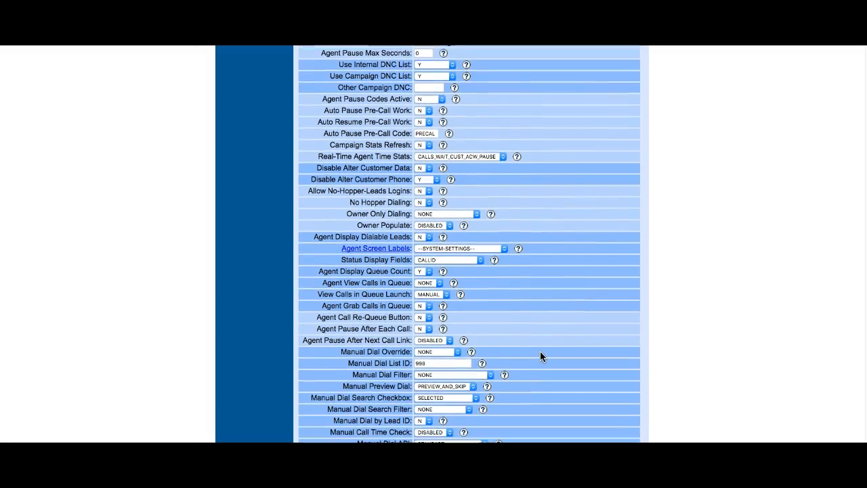
scroll(540, 352, down, 4)
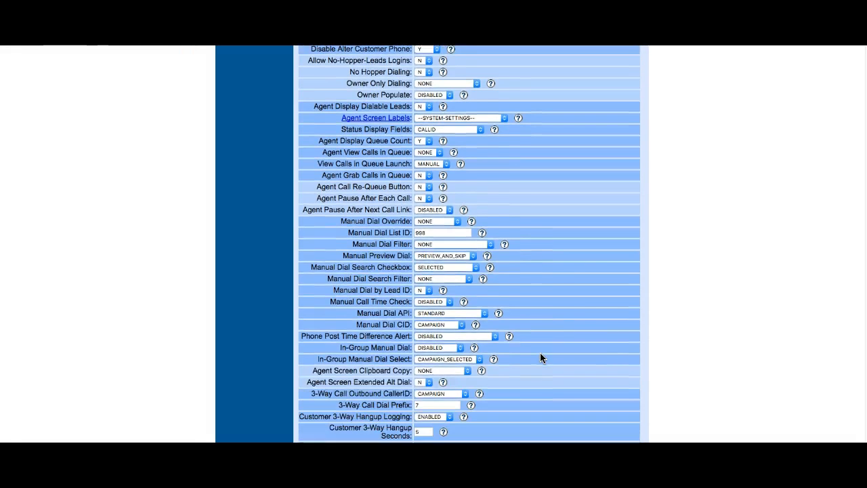
- Set 3-Way Call Outbound CallerID to CUSTOMER and check the 3-Way Call Dial Prefix
click(475, 347)
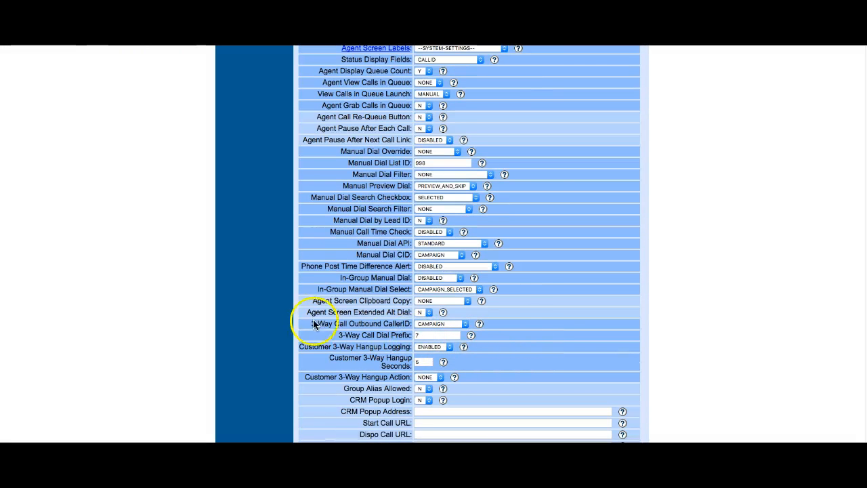
click(447, 325)
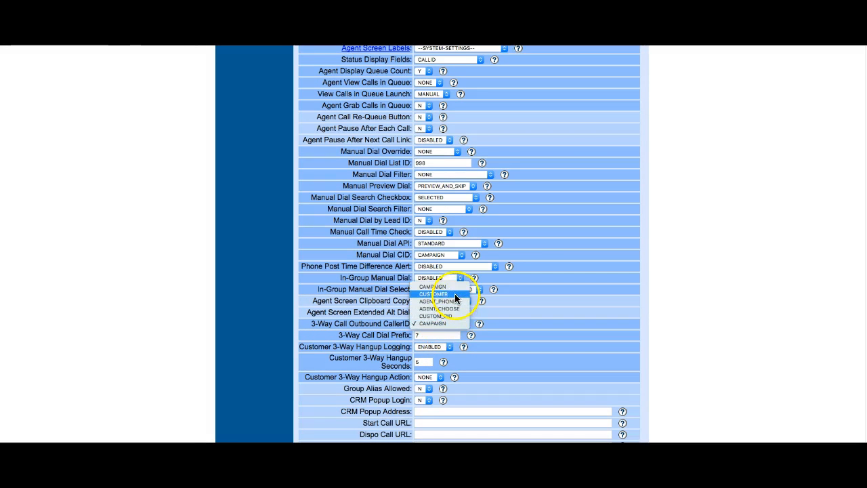
click(454, 293)
click(431, 337)
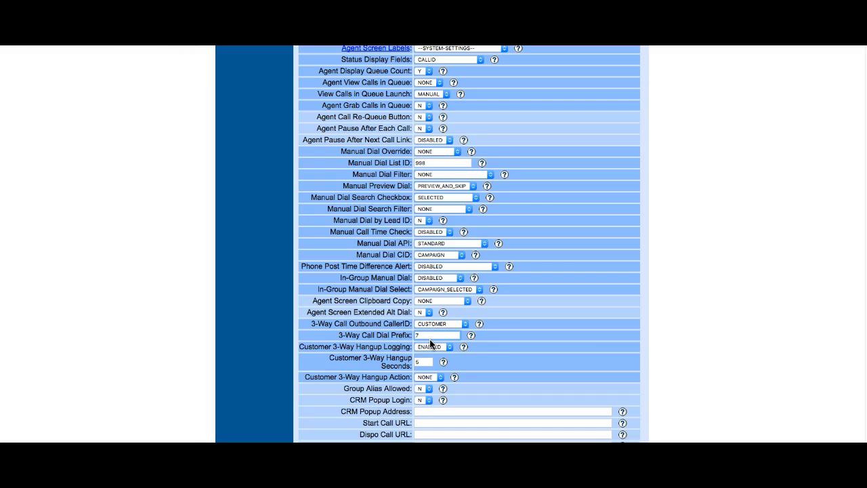
- Enable 5000 - Palm Beach as an allowed transfer group for the campaign
scroll(507, 339, down, 5)
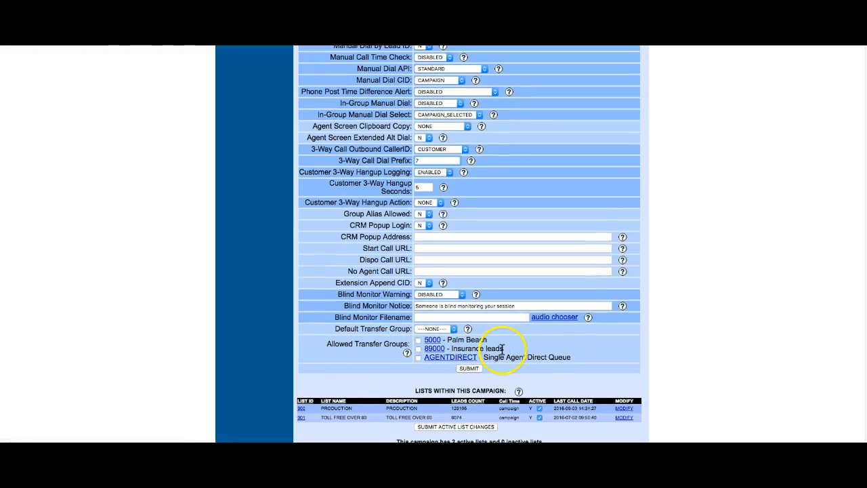
click(419, 340)
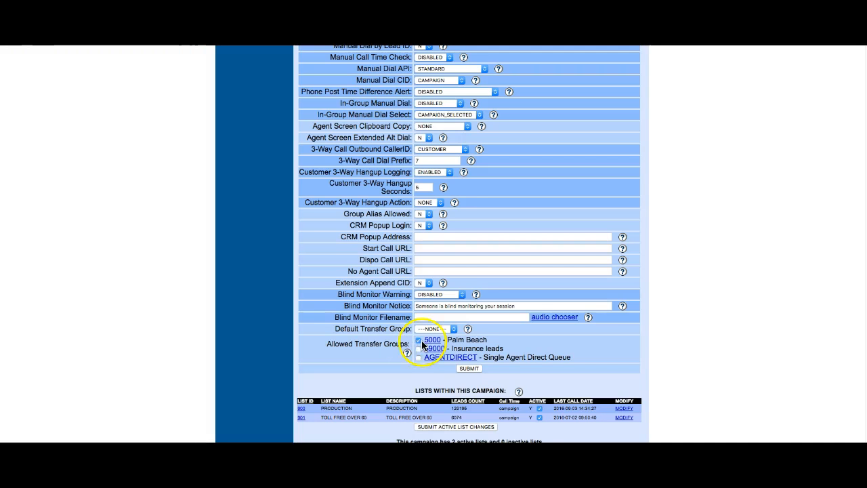
- Examine the lists within this campaign, their lead counts, and the hopper and campaign report links below them
scroll(385, 384, down, 2)
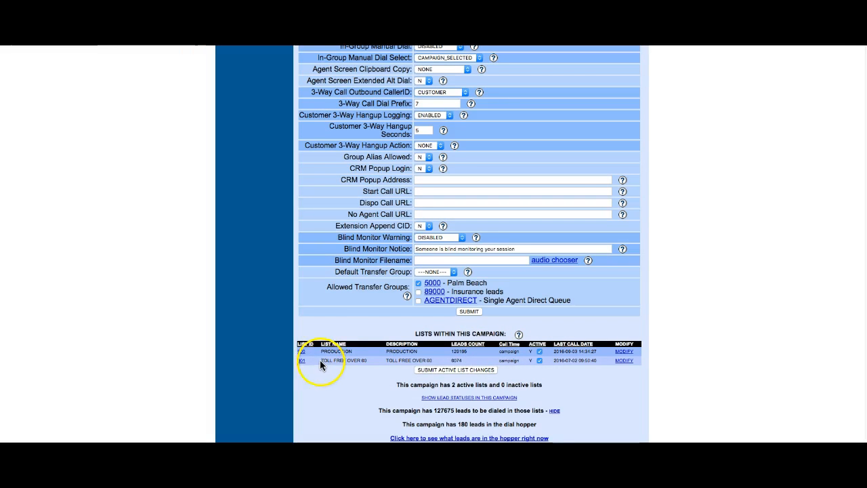
drag(453, 353, 466, 354)
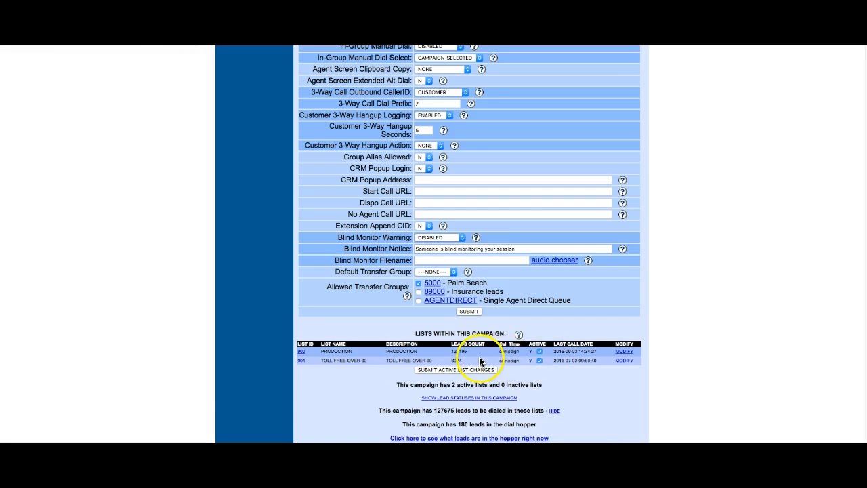
scroll(535, 371, down, 1)
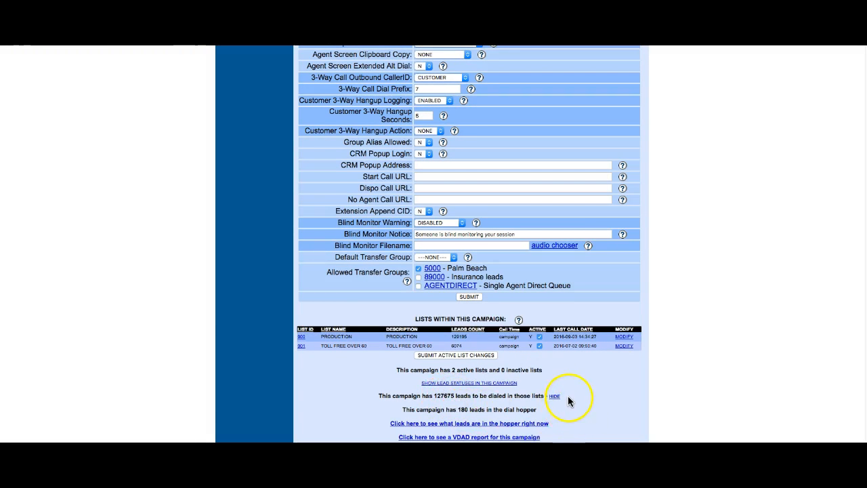
scroll(568, 399, down, 8)
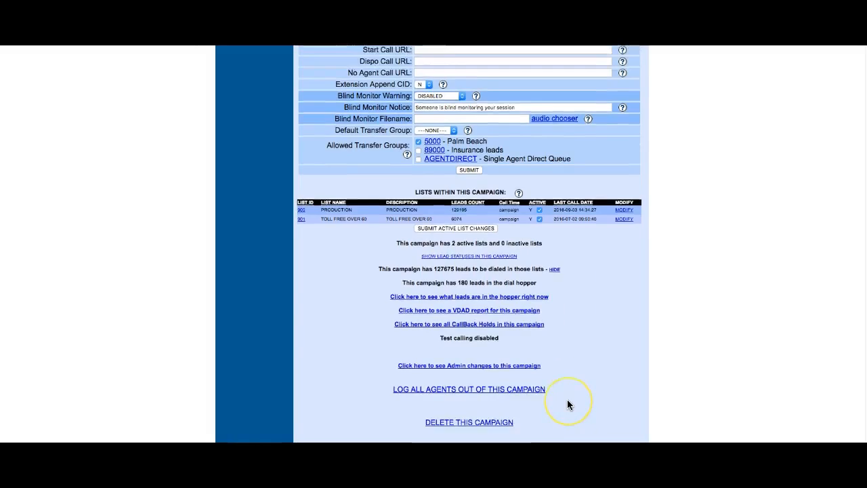
scroll(568, 399, up, 12)
scroll(567, 399, down, 7)
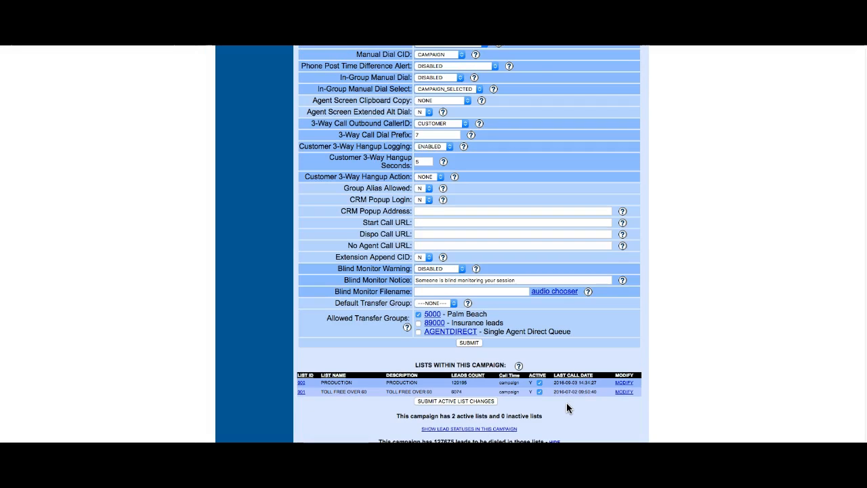